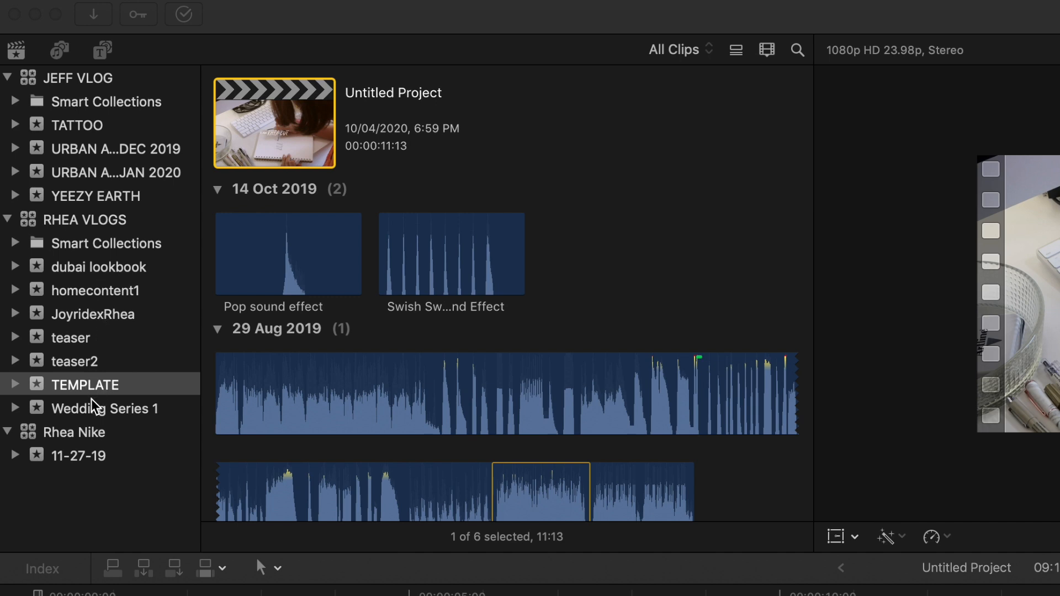
# - Select the TEMPLATE event in the library list
pyautogui.click(77, 391)
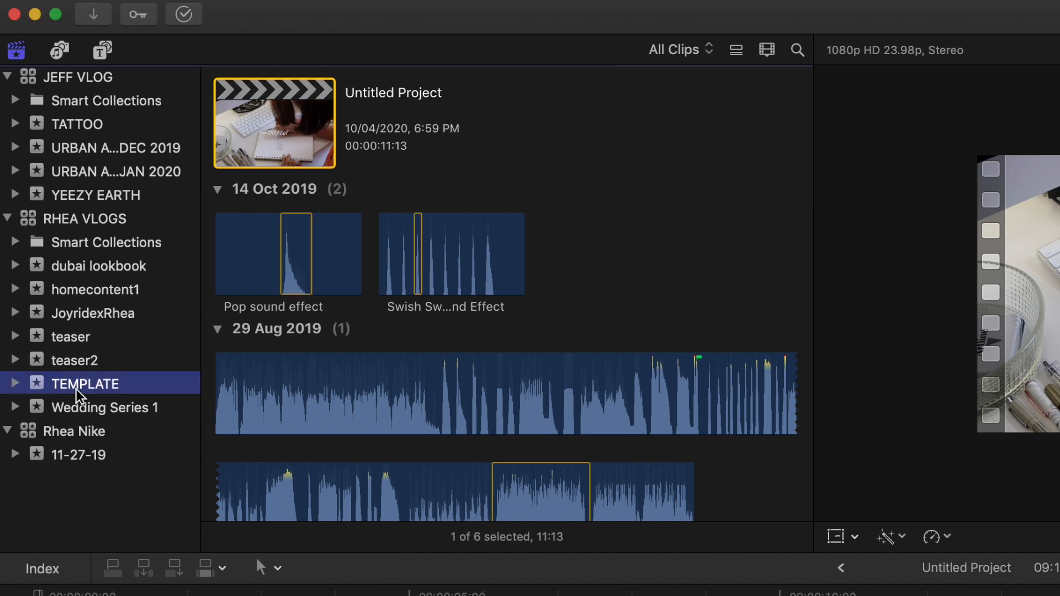
pyautogui.click(85, 395)
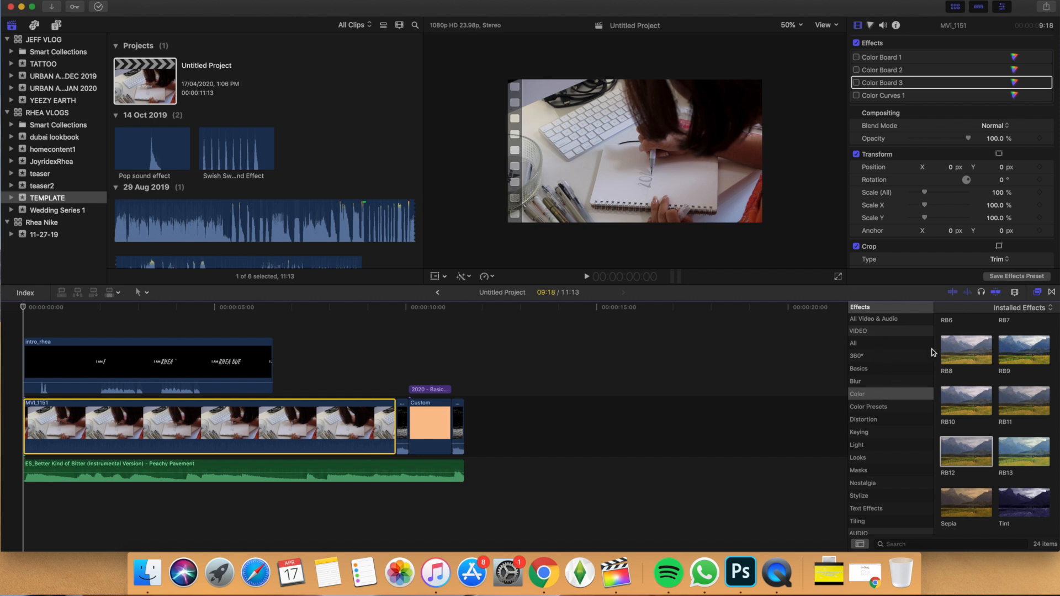
# - Preview the RB color presets in the Color effects category and apply RB12 to the MVI_1151 clip
pyautogui.scroll(5, 968, 377)
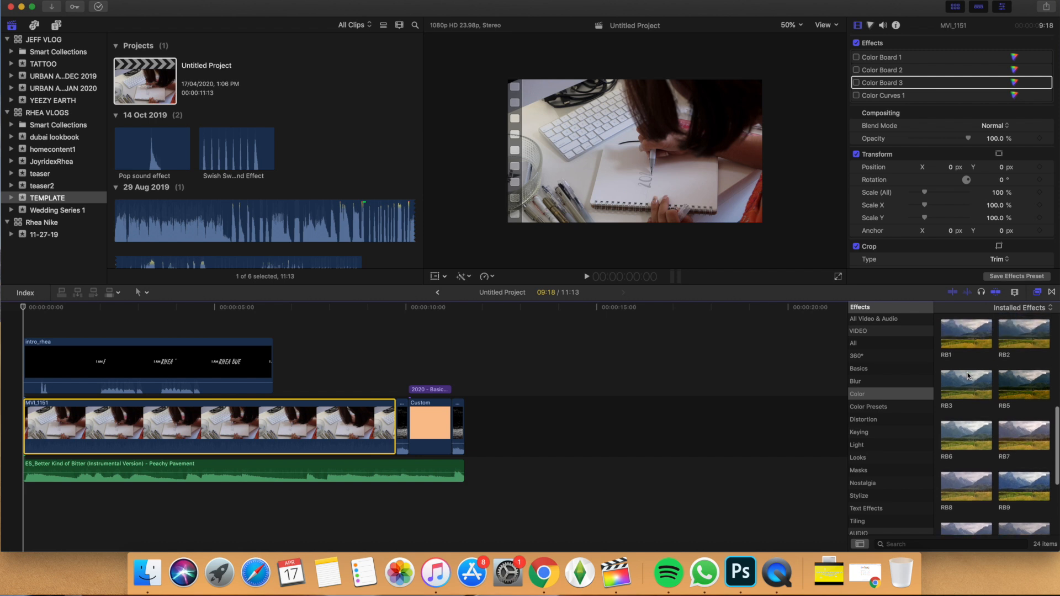
pyautogui.scroll(-3, 967, 375)
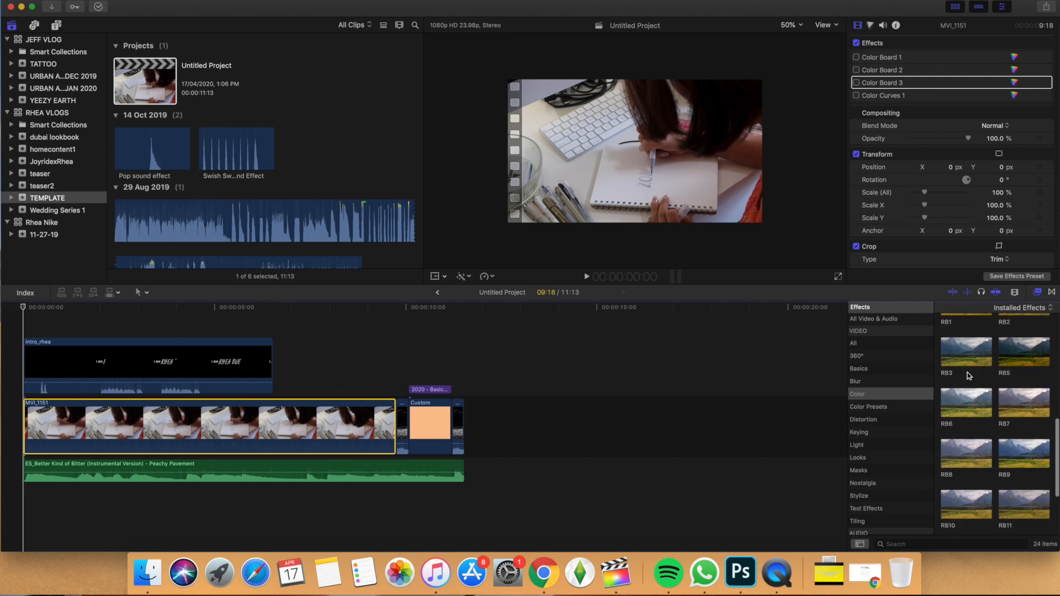
pyautogui.scroll(2, 968, 376)
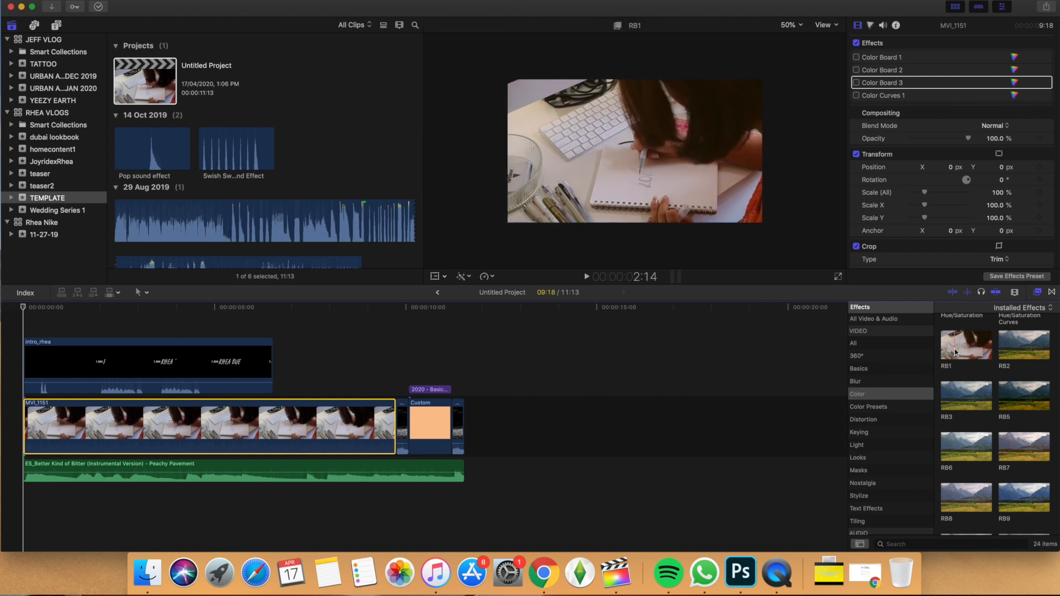
pyautogui.scroll(-5, 975, 388)
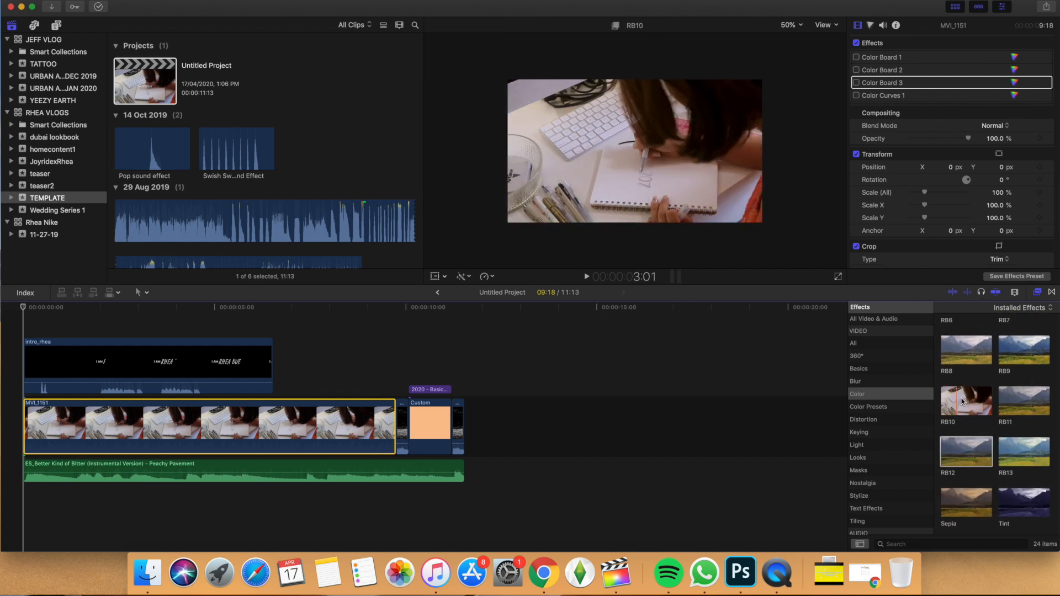
pyautogui.scroll(2, 973, 400)
pyautogui.scroll(-2, 974, 400)
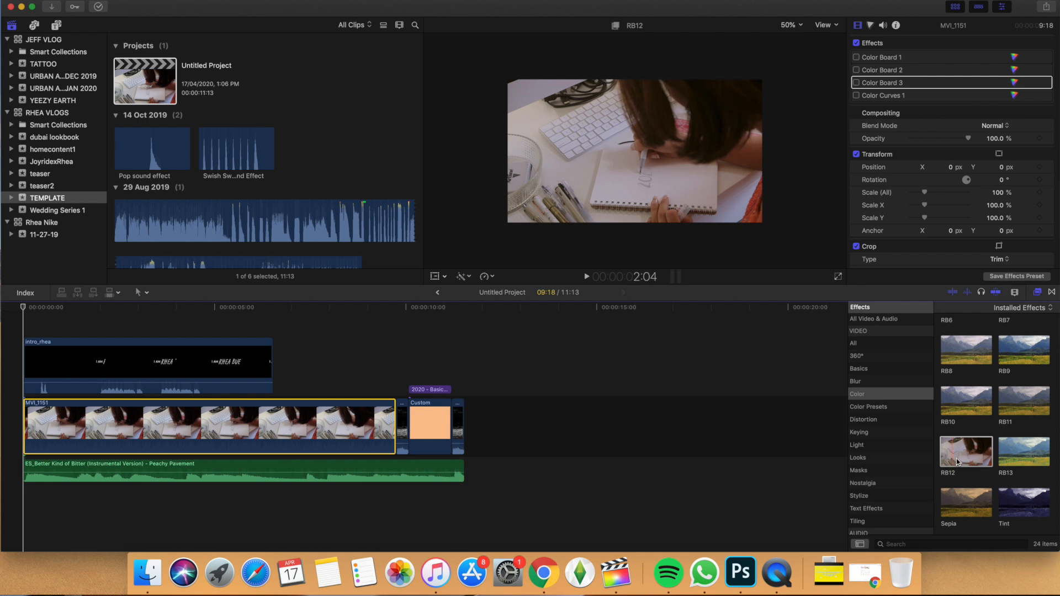
pyautogui.moveTo(975, 456); pyautogui.dragTo(334, 423)
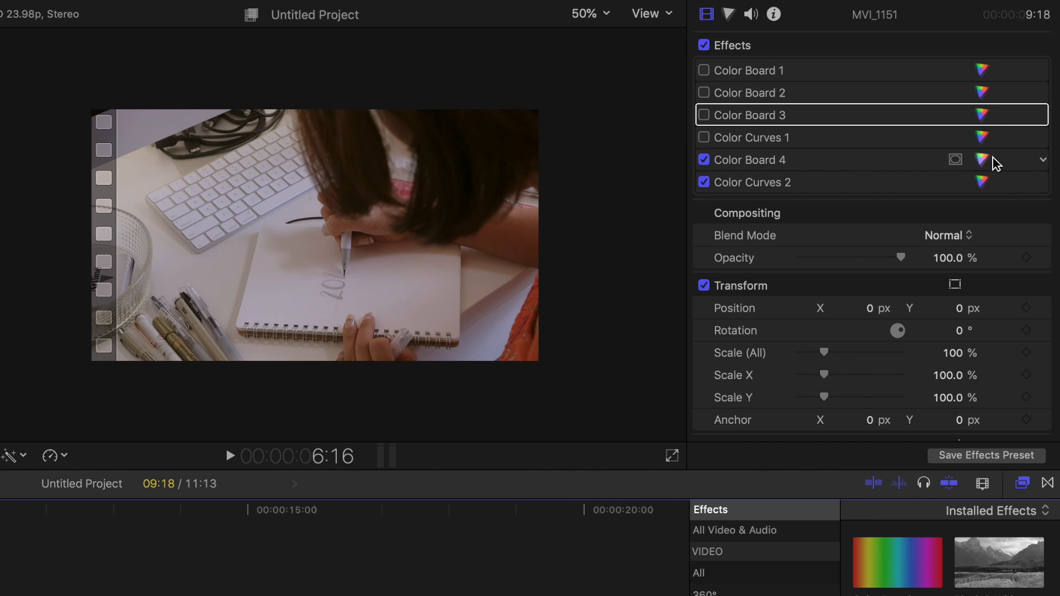
# - Open the clip's color board correction and look through its Color, Saturation and Exposure settings
pyautogui.click(982, 161)
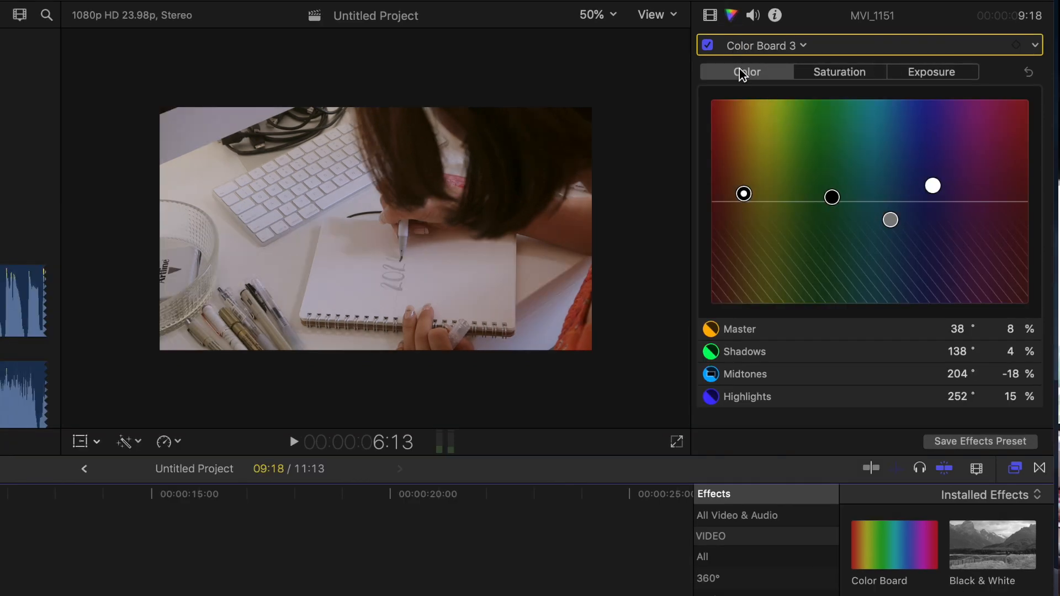
pyautogui.click(853, 73)
pyautogui.click(917, 74)
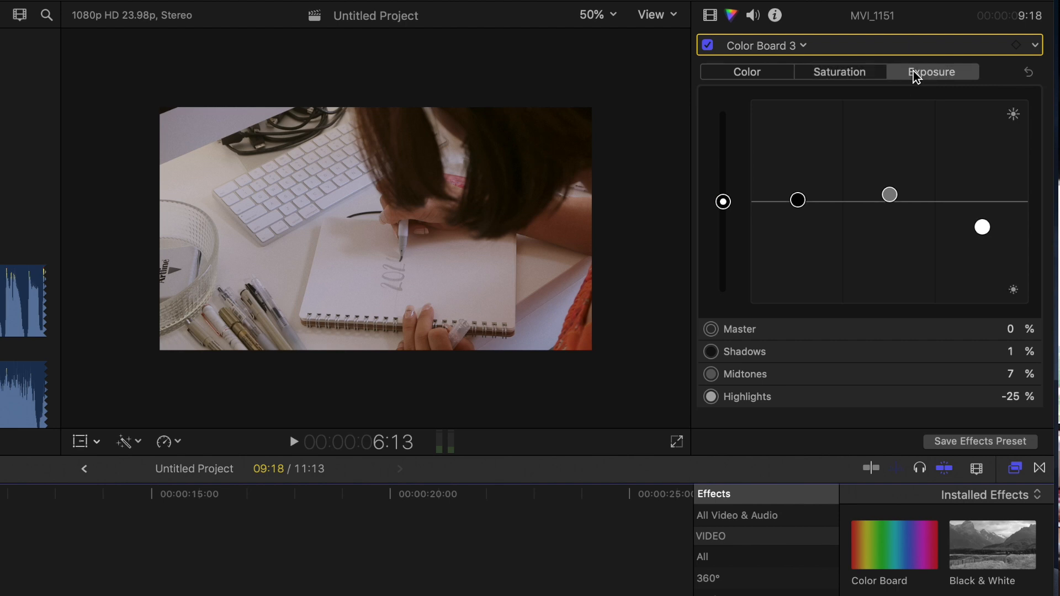
pyautogui.click(767, 75)
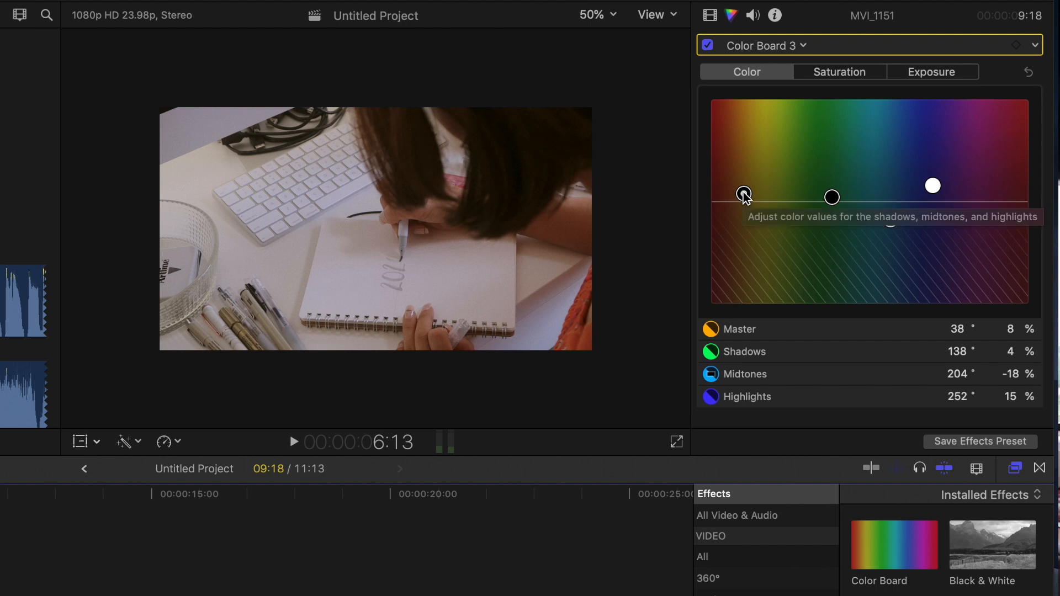
# - Examine the Shadows hue angle and percentage in the Color settings of Color Board 3
pyautogui.click(830, 202)
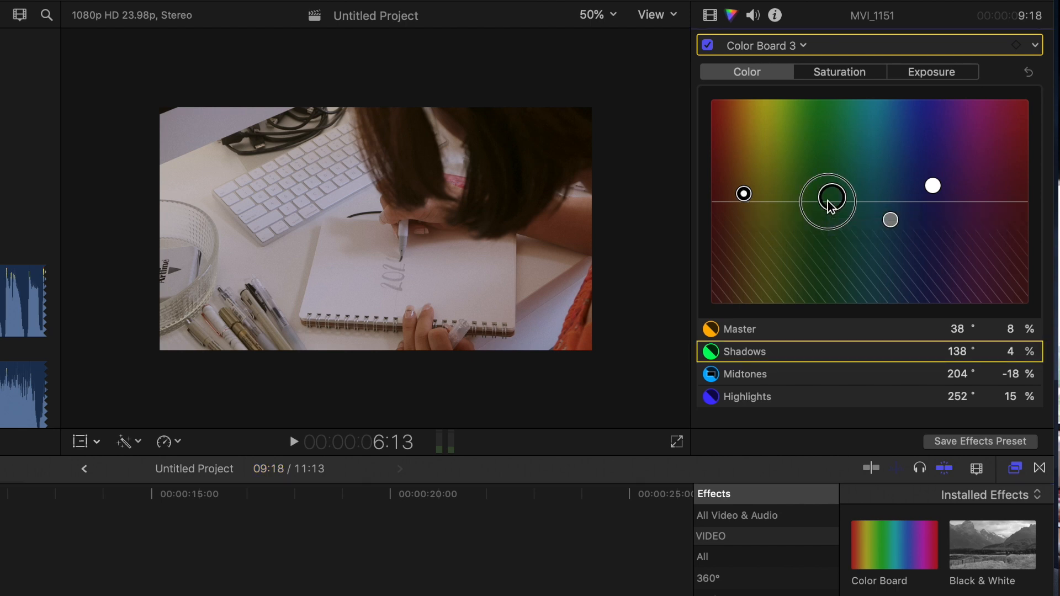
pyautogui.moveTo(829, 203)
pyautogui.mouseDown()
pyautogui.moveTo(841, 170)
pyautogui.moveTo(823, 171)
pyautogui.moveTo(823, 225)
pyautogui.moveTo(848, 217)
pyautogui.moveTo(859, 175)
pyautogui.moveTo(833, 176)
pyautogui.moveTo(833, 197)
pyautogui.mouseUp()
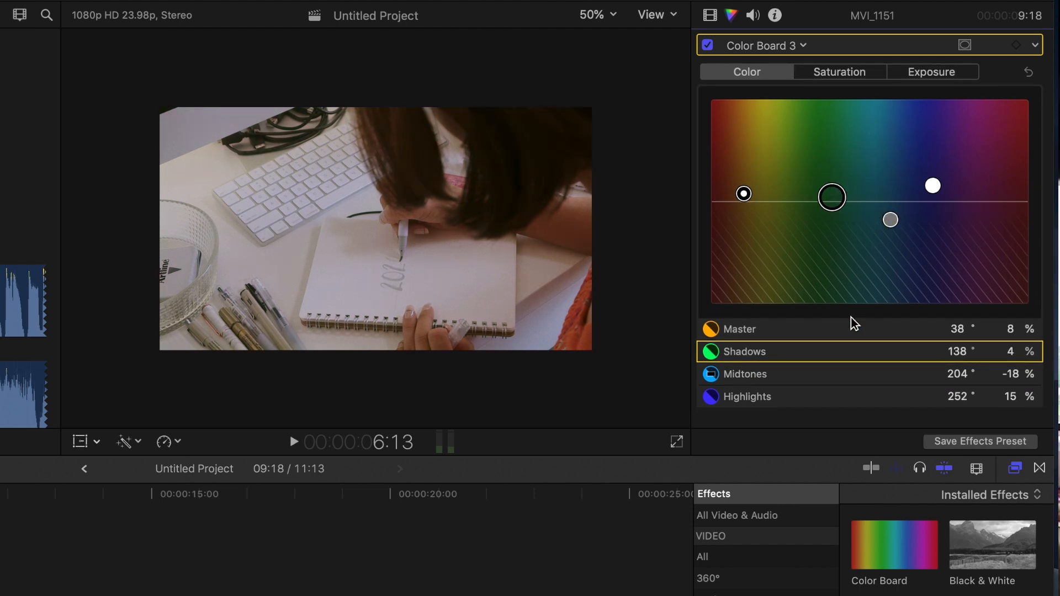
pyautogui.click(1019, 354)
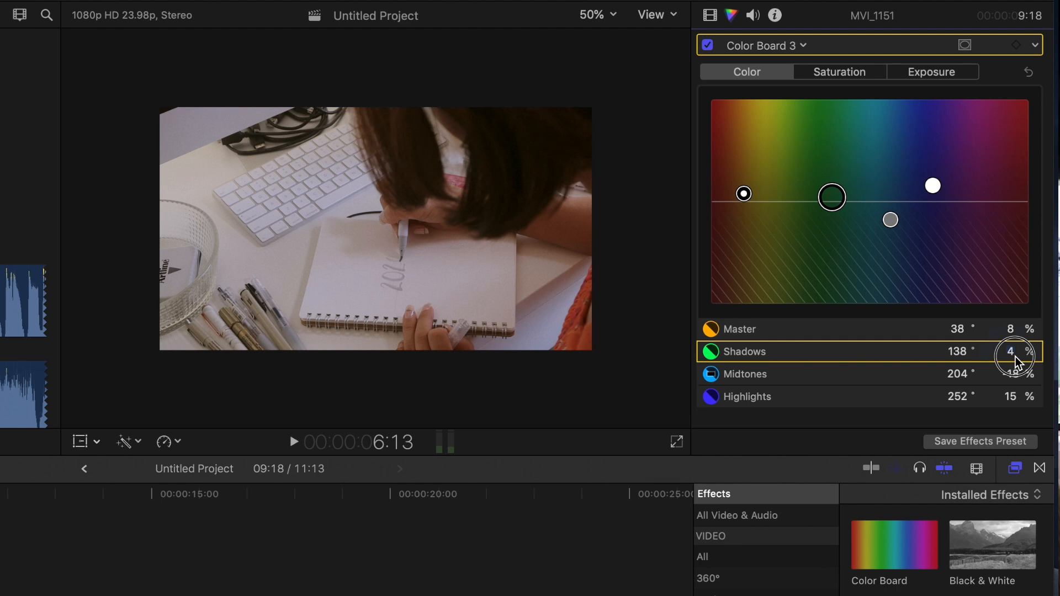
pyautogui.click(961, 353)
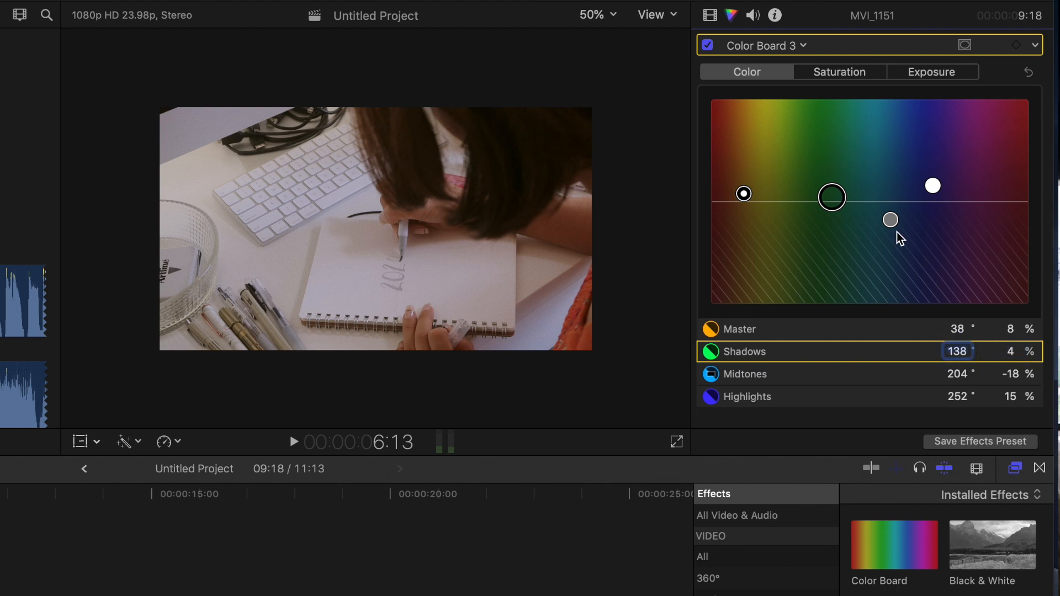
# - Try shifting the midtones color to 212° and 37 %, then the highlights color, undoing each change
pyautogui.moveTo(892, 222); pyautogui.dragTo(898, 163)
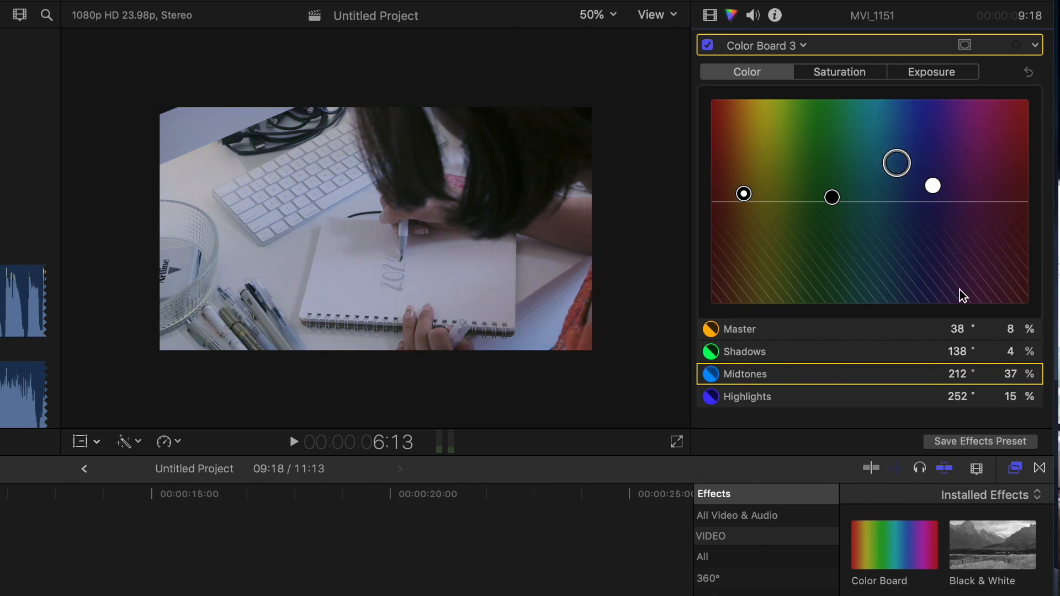
pyautogui.press('super+z')
pyautogui.click(1016, 378)
pyautogui.click(964, 376)
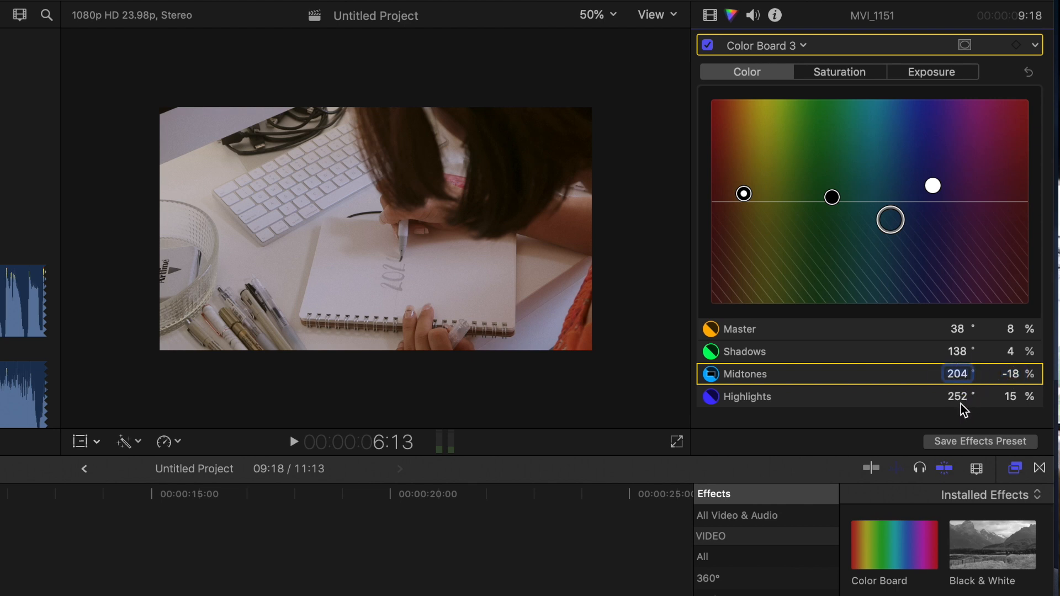
pyautogui.moveTo(933, 185); pyautogui.dragTo(981, 220)
pyautogui.press('super+z')
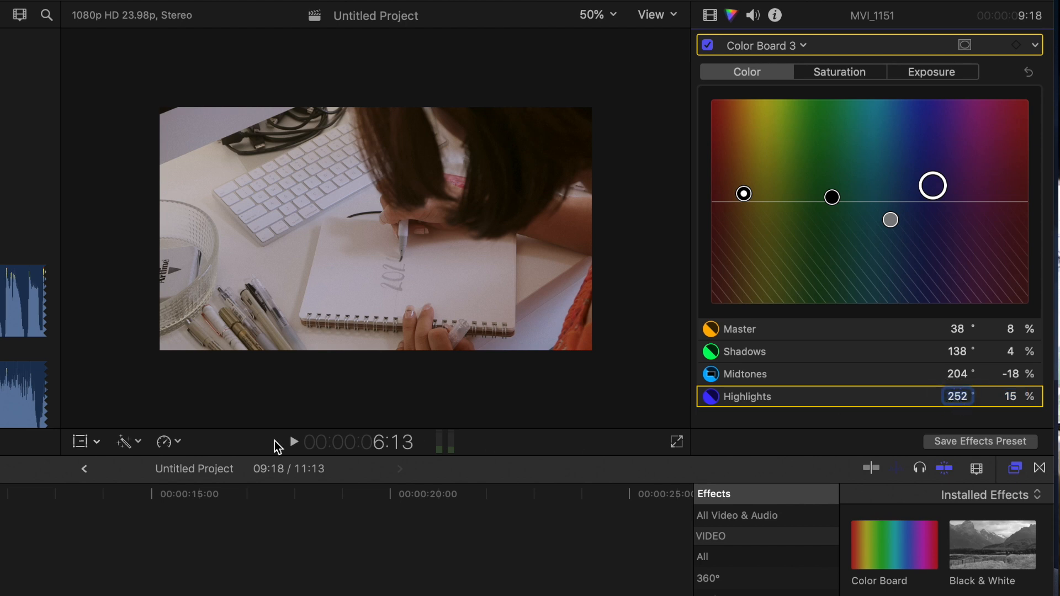
# - Show the Saturation settings of Color Board 3 and go through shadows, midtones and highlights
pyautogui.click(830, 71)
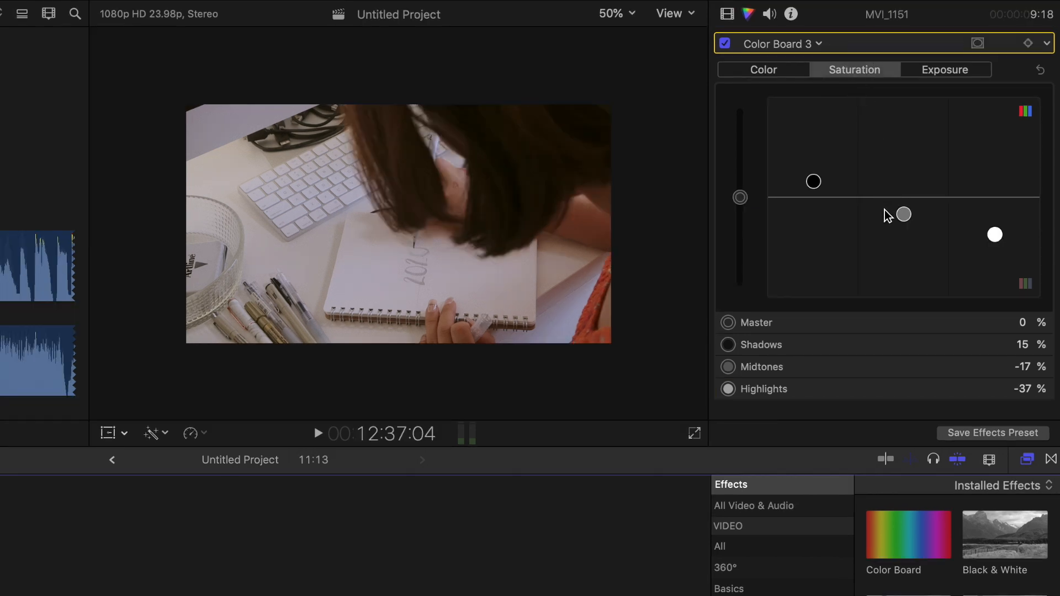
pyautogui.click(866, 346)
pyautogui.click(865, 374)
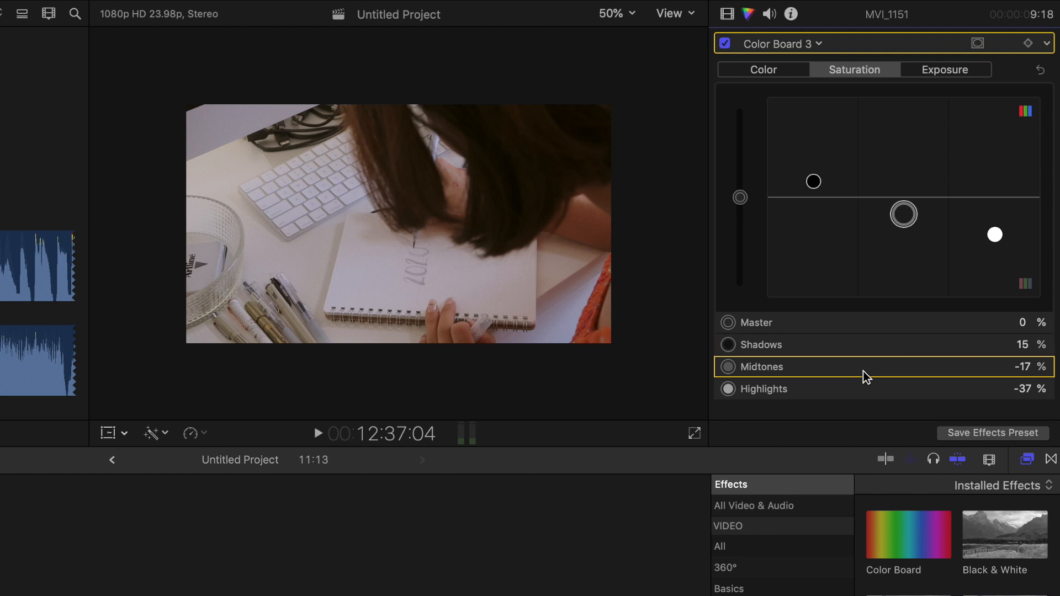
pyautogui.click(860, 388)
pyautogui.click(854, 348)
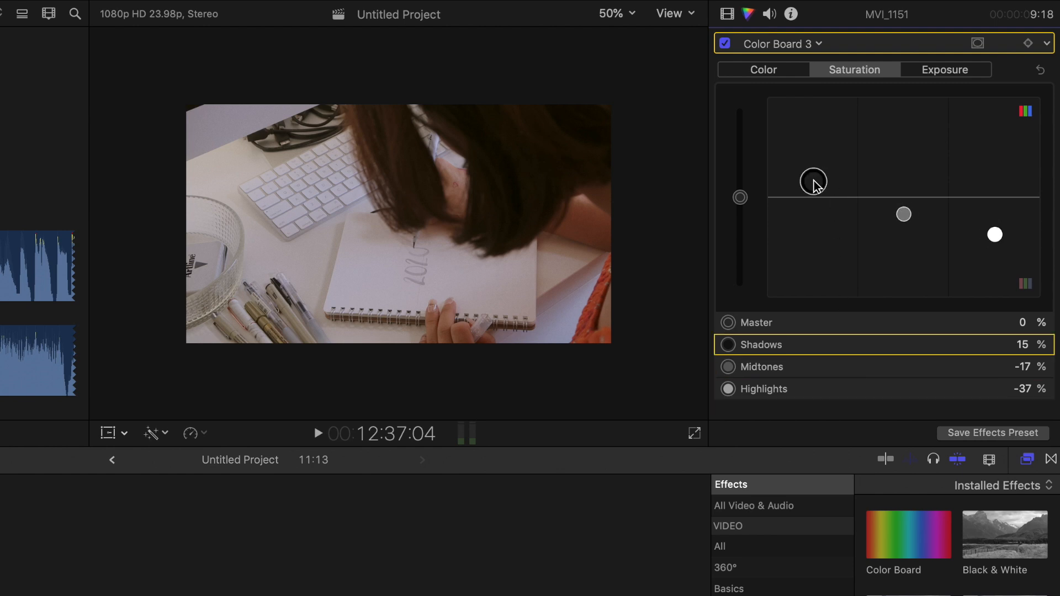
# - Try lowering the shadows saturation to about -53 % and the midtones saturation to about -48 %, undoing each change
pyautogui.moveTo(815, 184); pyautogui.dragTo(812, 254)
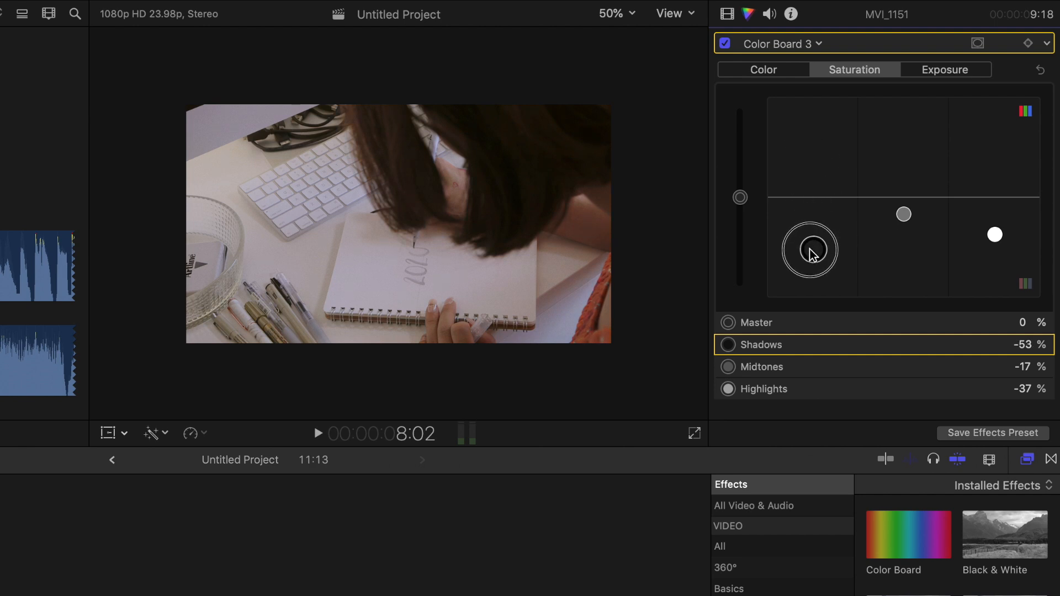
pyautogui.press('super+z')
pyautogui.moveTo(903, 216); pyautogui.dragTo(905, 248)
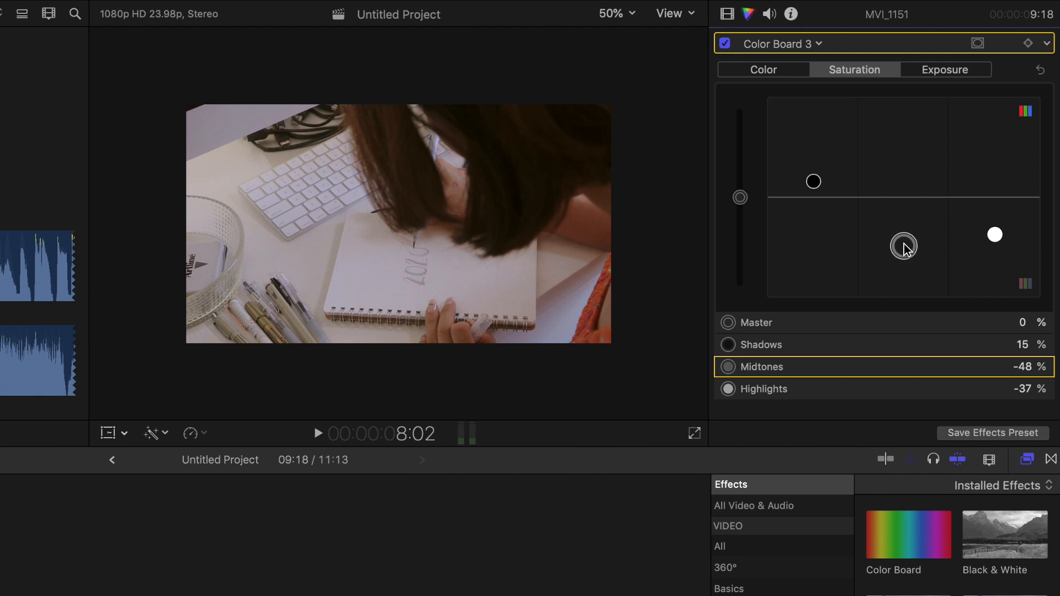
pyautogui.press('super+z')
pyautogui.moveTo(994, 235)
pyautogui.mouseDown()
pyautogui.moveTo(996, 275)
pyautogui.moveTo(996, 147)
pyautogui.moveTo(1003, 237)
pyautogui.mouseUp()
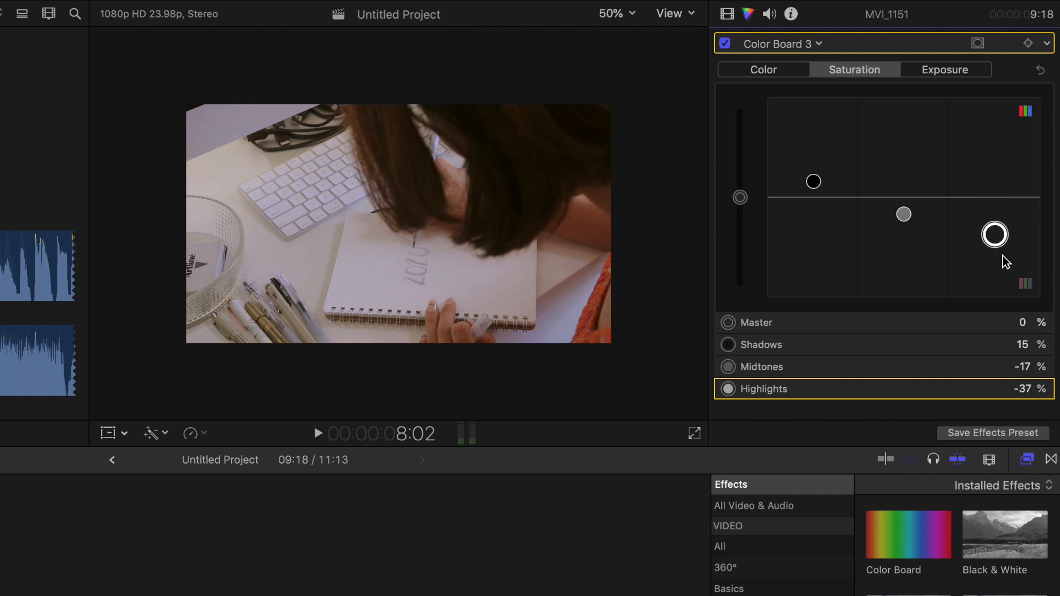
# - Review the saturation percentages of the shadows, highlights and midtones in Color Board 3
pyautogui.click(1023, 353)
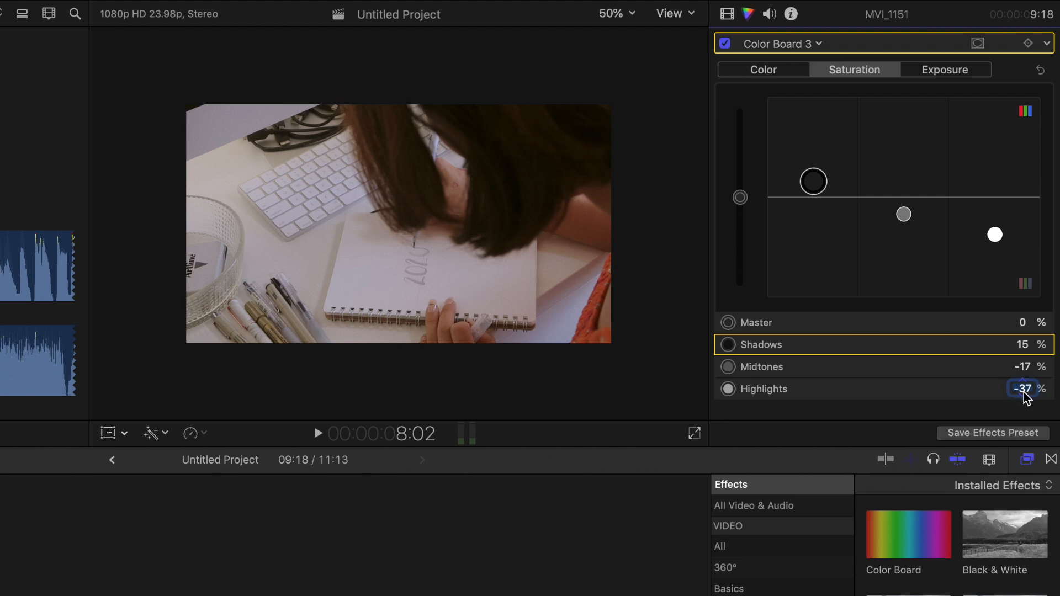
pyautogui.click(997, 396)
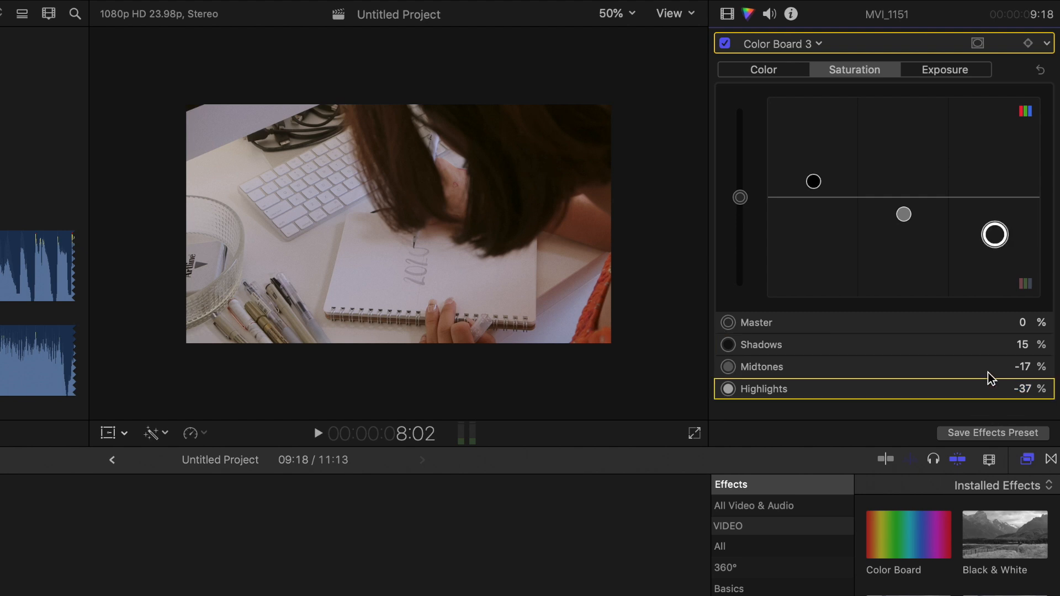
pyautogui.click(989, 372)
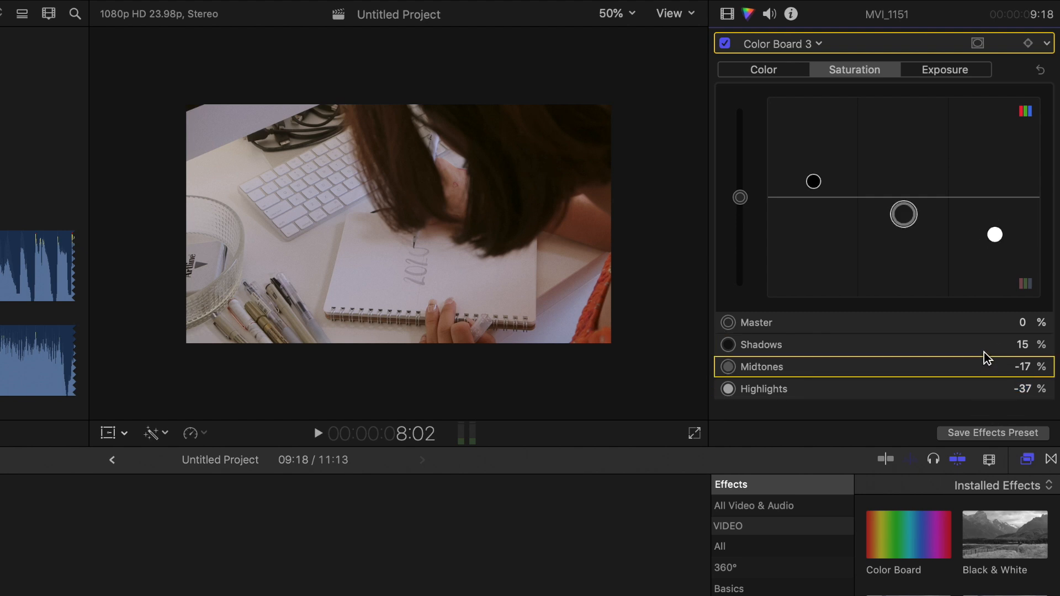
pyautogui.click(979, 348)
# - Show the Exposure settings of Color Board 3 and examine the shadows, midtones and highlights values
pyautogui.click(921, 75)
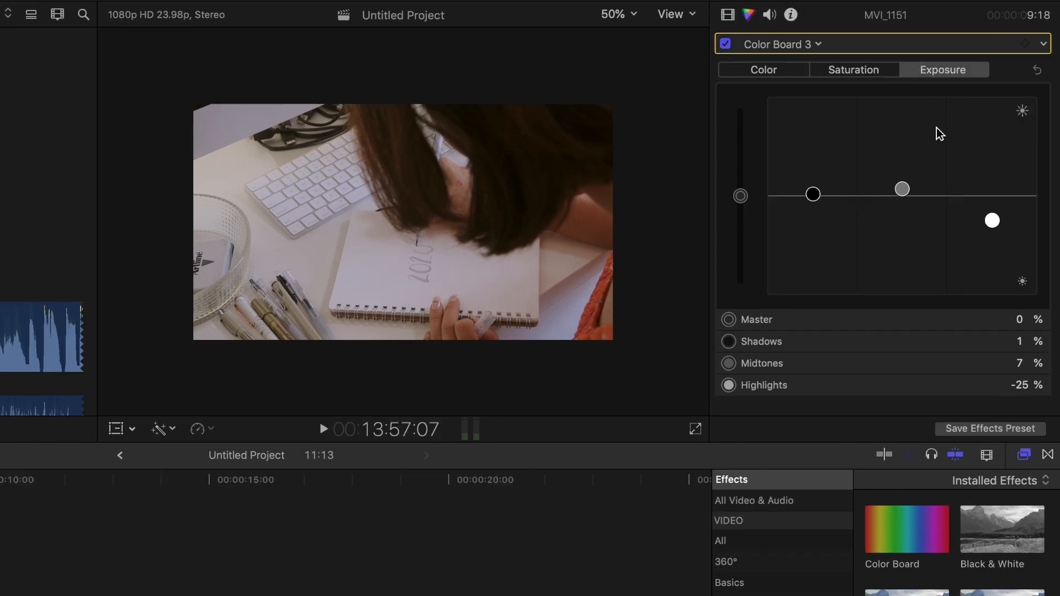
pyautogui.click(834, 343)
pyautogui.click(838, 367)
pyautogui.click(830, 387)
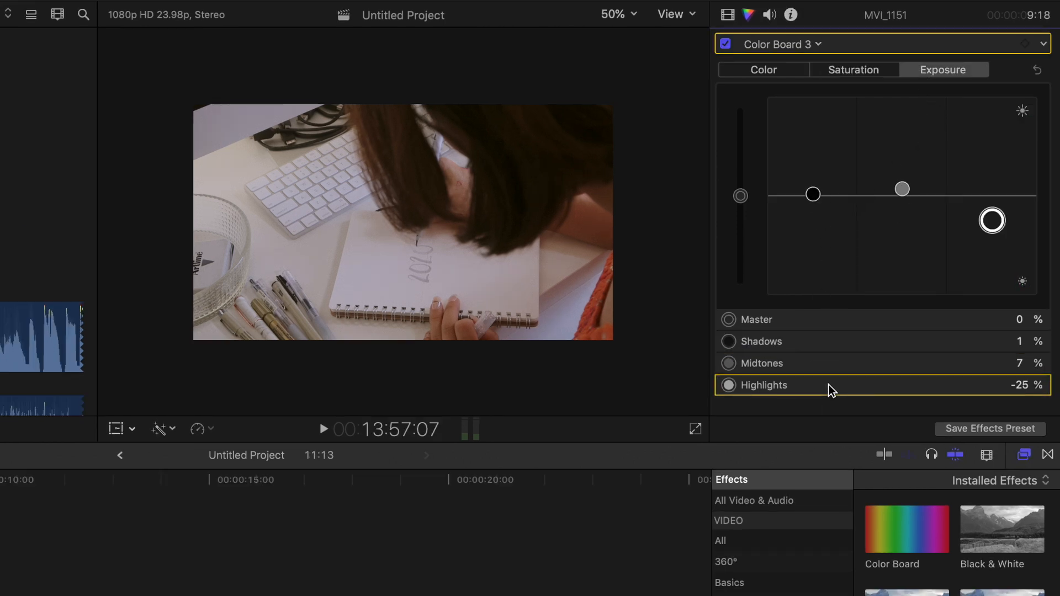
pyautogui.click(835, 350)
# - Try adjusting the exposure of the shadows, highlights and midtones, and check their percentages
pyautogui.moveTo(813, 198)
pyautogui.mouseDown()
pyautogui.moveTo(812, 177)
pyautogui.moveTo(813, 193)
pyautogui.mouseUp()
pyautogui.click(993, 221)
pyautogui.moveTo(993, 220)
pyautogui.mouseDown()
pyautogui.moveTo(992, 136)
pyautogui.moveTo(981, 250)
pyautogui.moveTo(990, 233)
pyautogui.mouseUp()
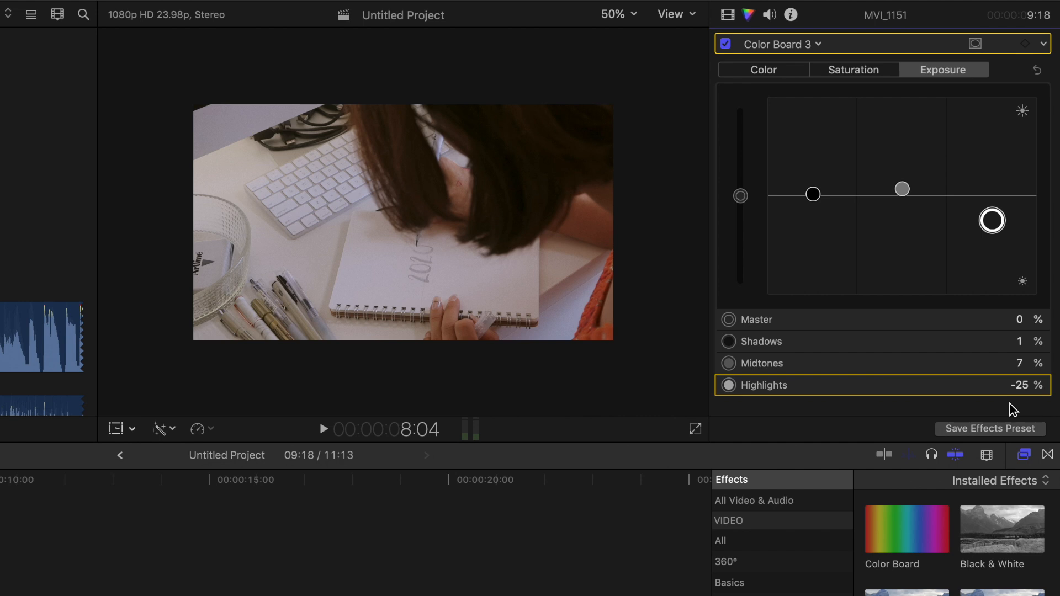
pyautogui.click(970, 364)
pyautogui.moveTo(904, 190)
pyautogui.mouseDown()
pyautogui.moveTo(902, 150)
pyautogui.moveTo(899, 239)
pyautogui.moveTo(902, 180)
pyautogui.mouseUp()
pyautogui.moveTo(812, 194); pyautogui.dragTo(812, 237)
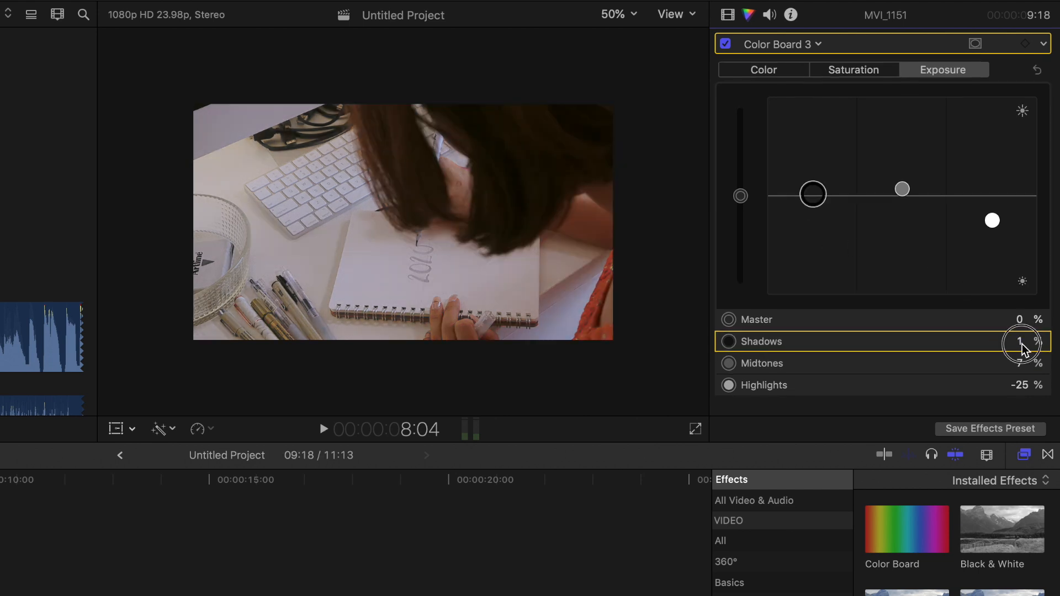
pyautogui.click(1020, 387)
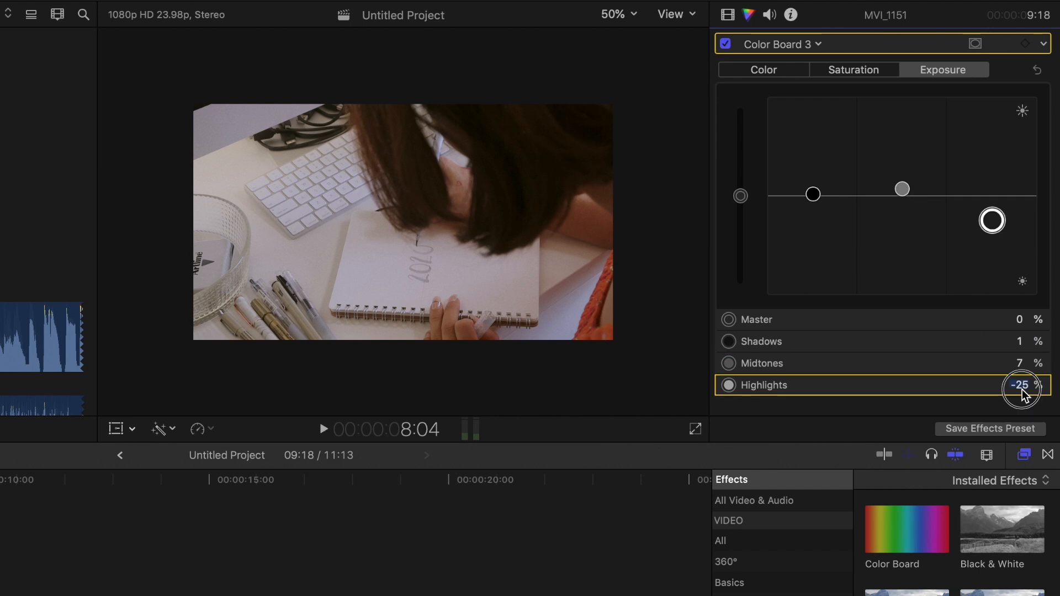
pyautogui.click(1011, 410)
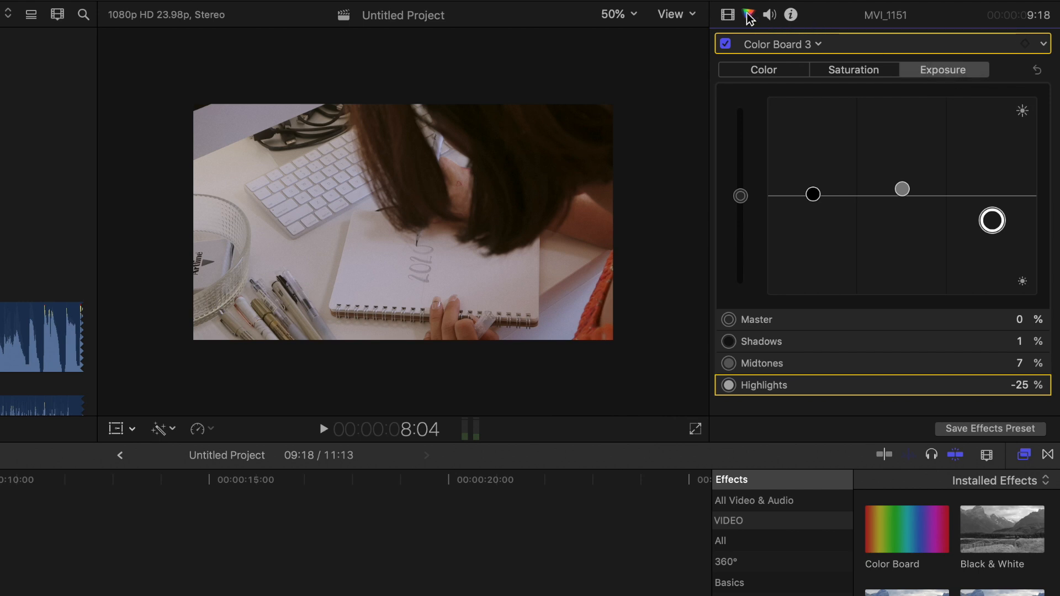
# - Return to the clip's effects list and open the Color Curves 1 correction
pyautogui.click(729, 15)
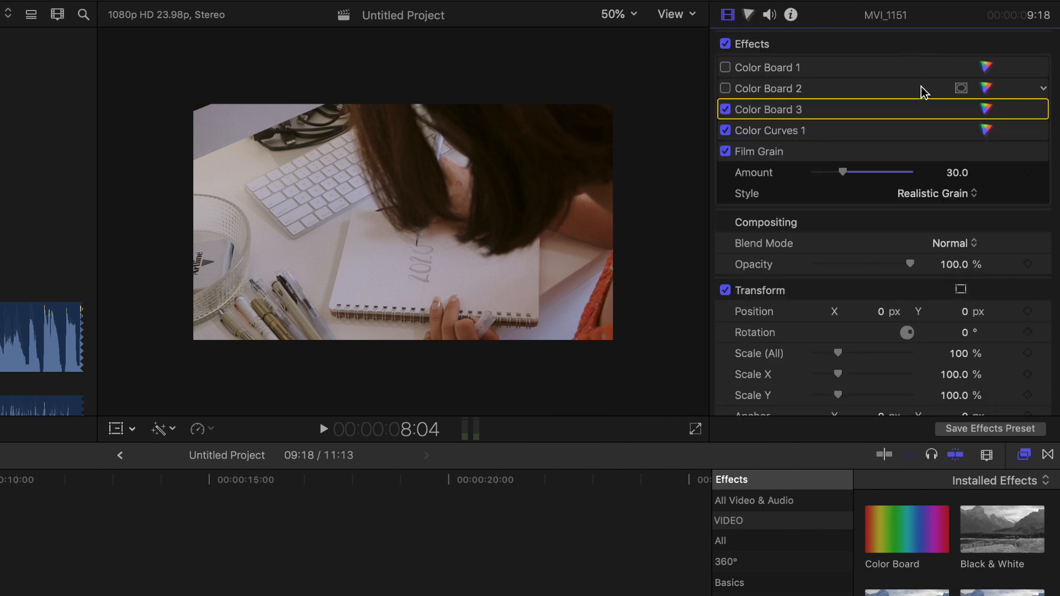
pyautogui.click(897, 132)
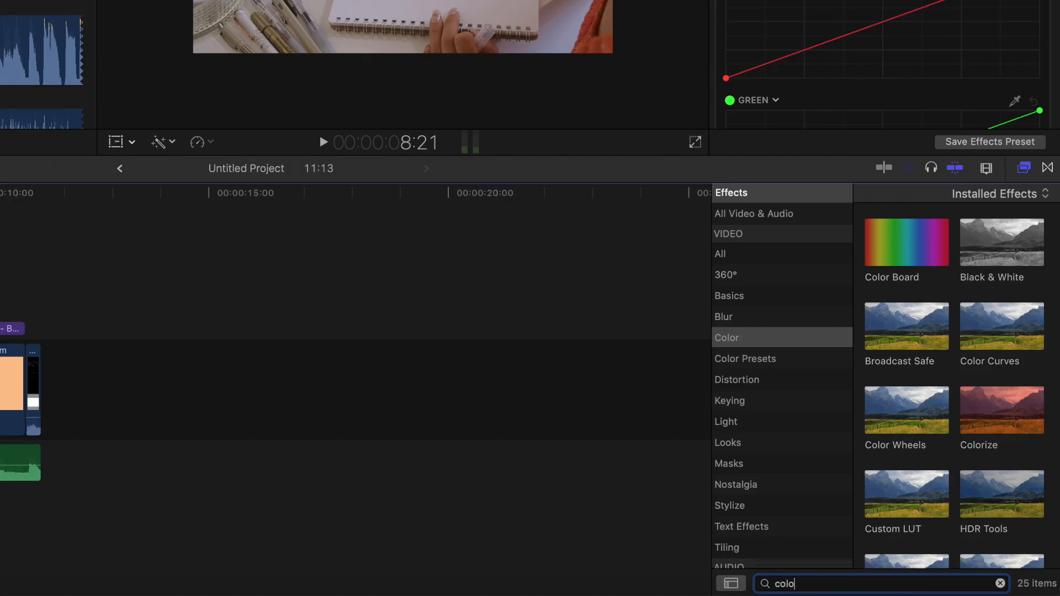
# - Search the effects for "color" and try adding the Color Curves effect to the clip in the timeline
pyautogui.write('r')
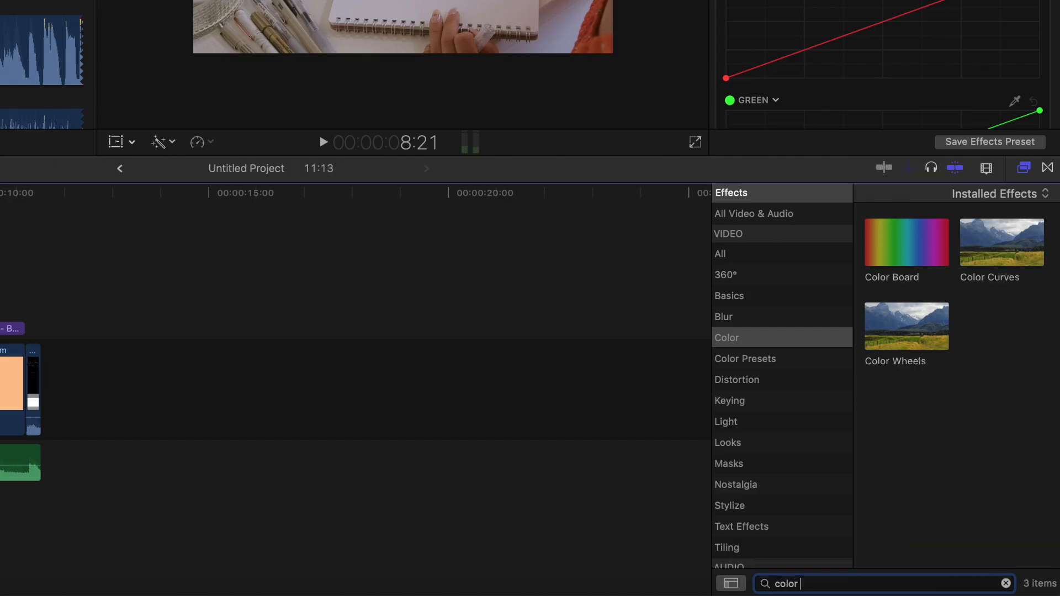
pyautogui.click(994, 260)
pyautogui.moveTo(1011, 253); pyautogui.dragTo(0, 386)
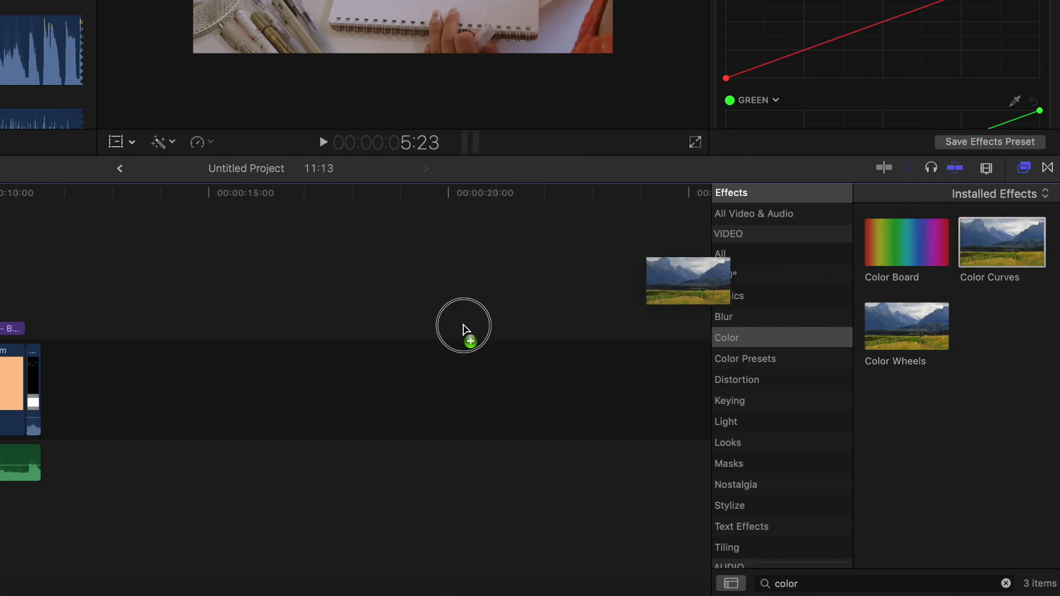
pyautogui.moveTo(261, 385); pyautogui.dragTo(635, 359)
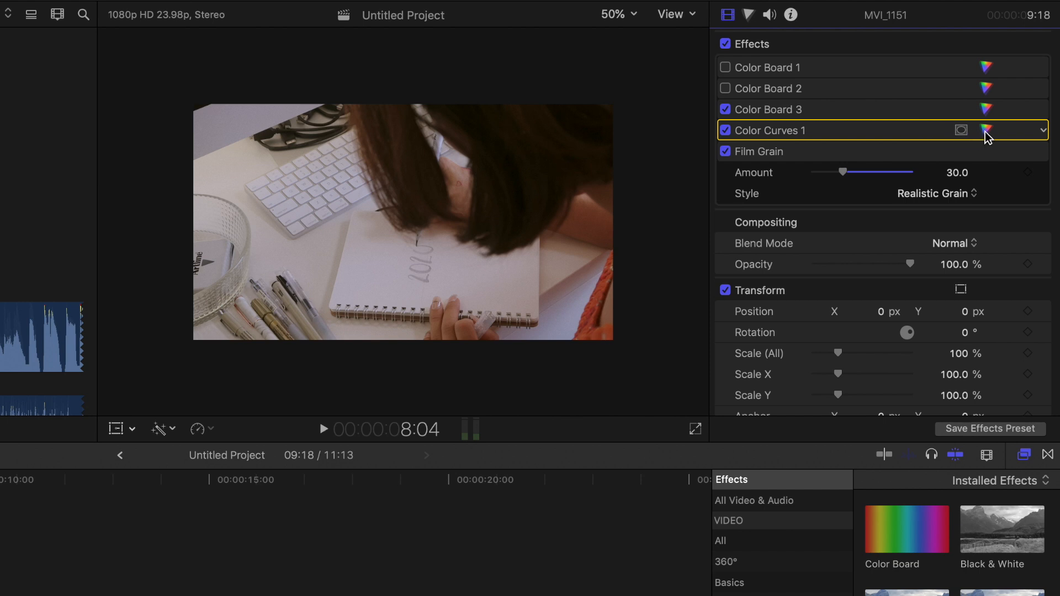
# - Open the Color Curves 1 correction and examine the shadow and highlight control points of its luma curve
pyautogui.click(987, 132)
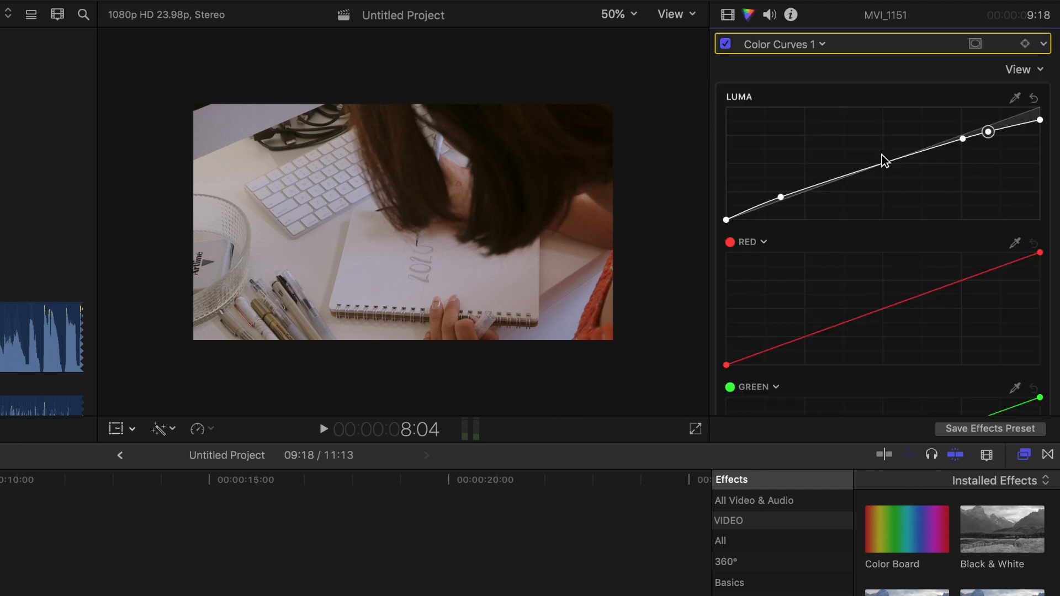
pyautogui.click(779, 203)
pyautogui.click(961, 140)
pyautogui.click(987, 136)
pyautogui.click(1034, 125)
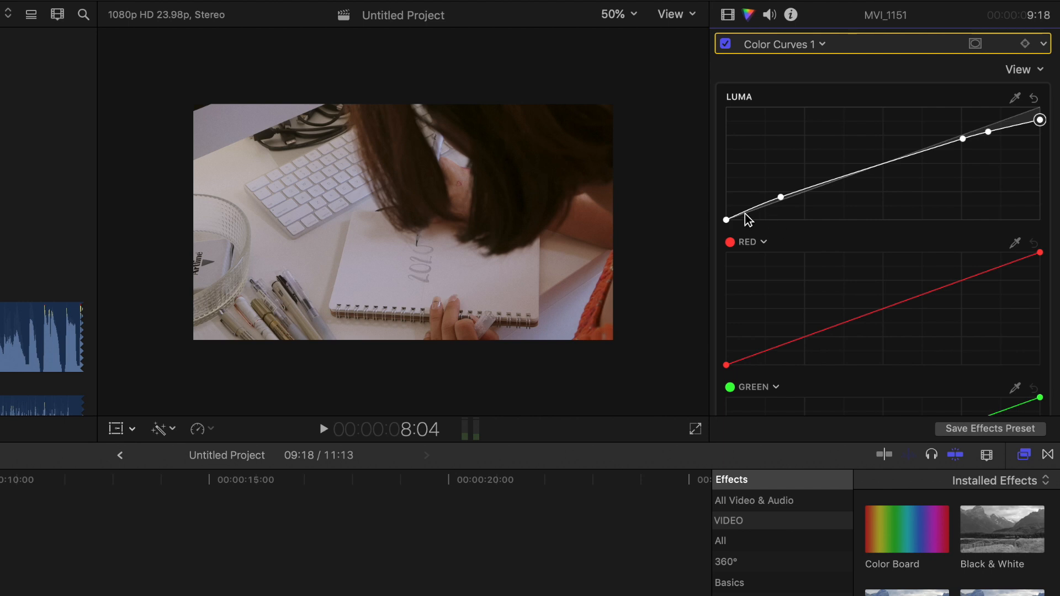
# - Try moving the shadow and highlight points of the luma curve to compare their effect, undoing each change
pyautogui.moveTo(727, 220); pyautogui.dragTo(727, 204)
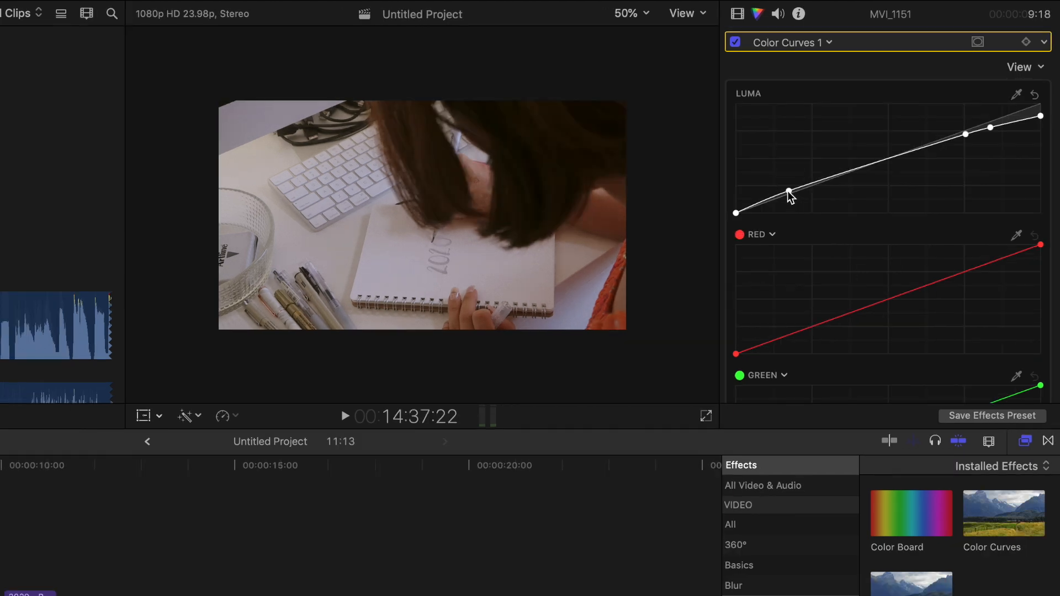
pyautogui.moveTo(790, 194)
pyautogui.mouseDown()
pyautogui.moveTo(789, 176)
pyautogui.moveTo(794, 205)
pyautogui.mouseUp()
pyautogui.press('super+z')
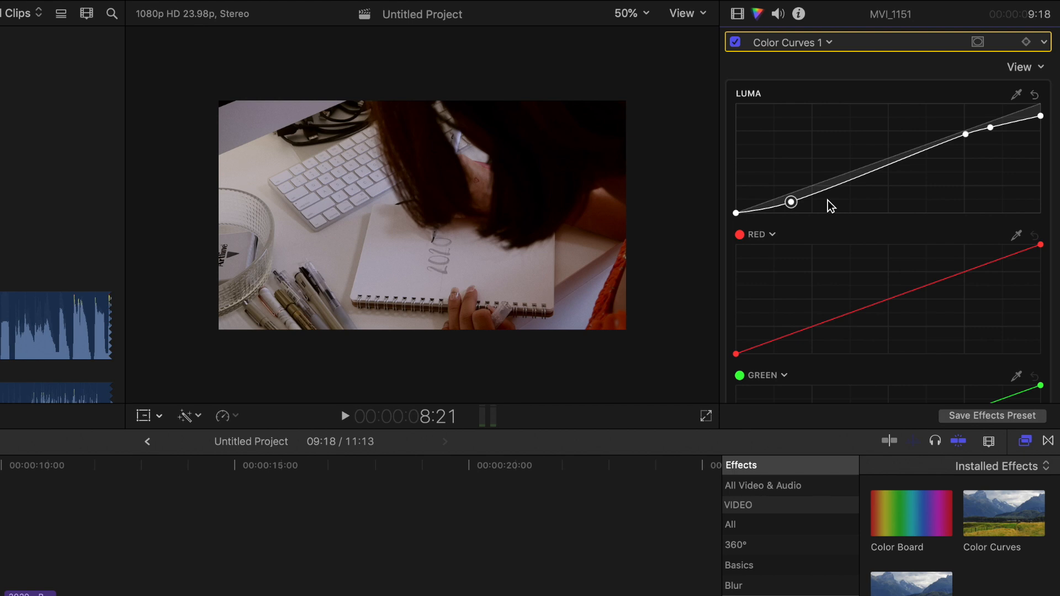
pyautogui.press('super+z')
pyautogui.moveTo(1041, 118); pyautogui.dragTo(961, 165)
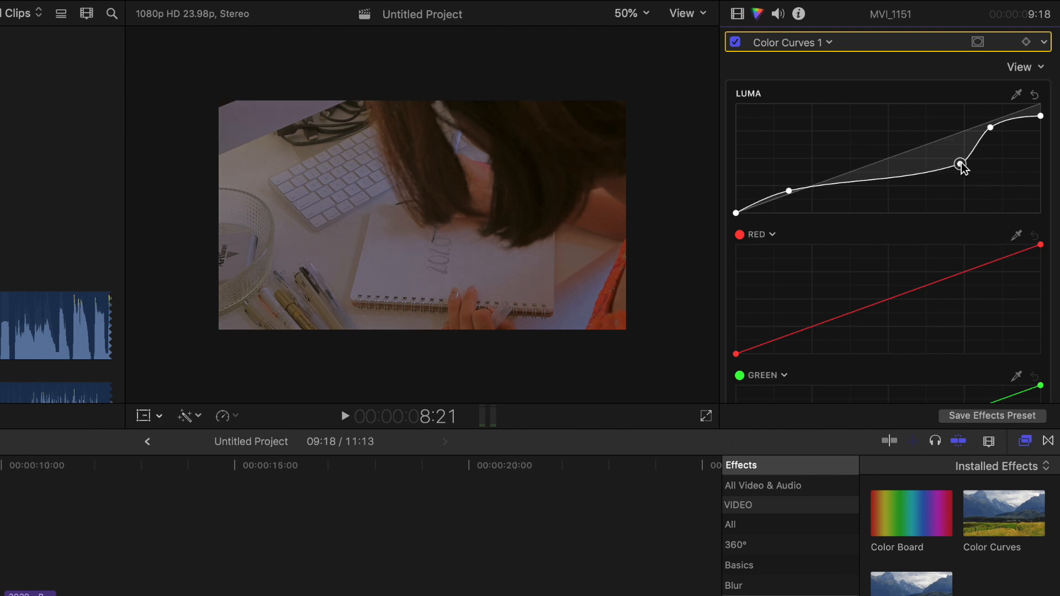
pyautogui.press('super+z')
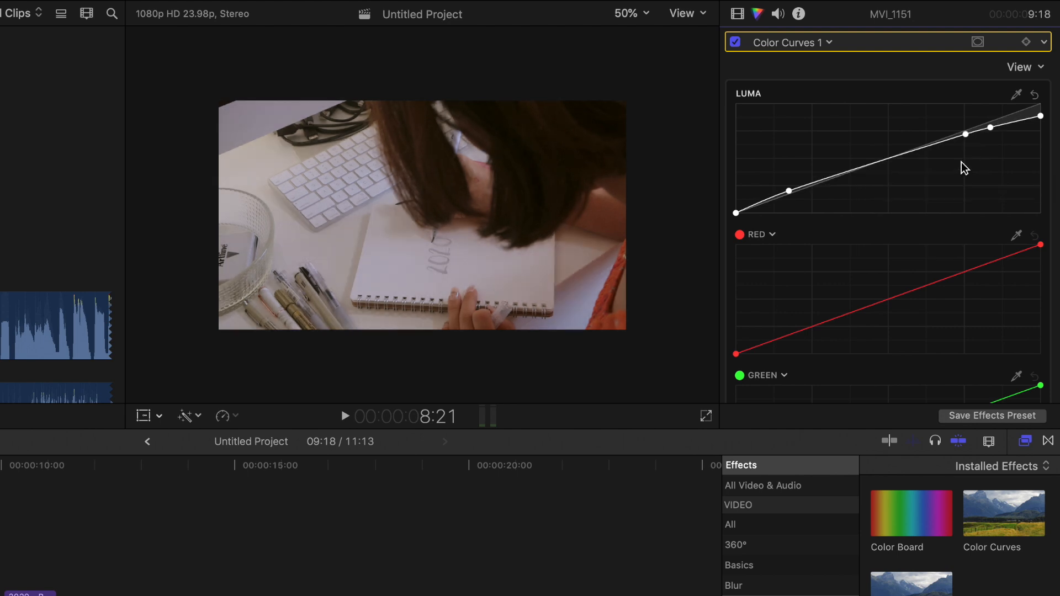